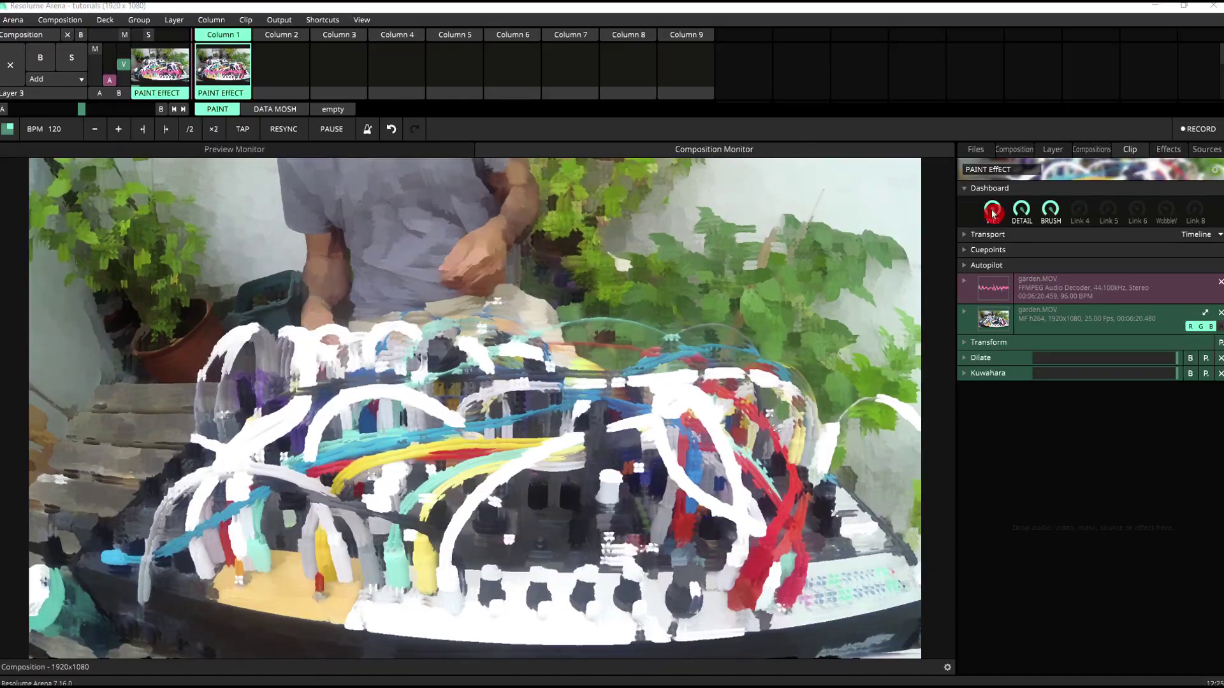
Step: Compare with the WET knob down and back to full, then lower BRUSH for finer strokes
{"action": "left_click_drag", "start_coordinate": [992, 209], "coordinate": [1034, 566]}
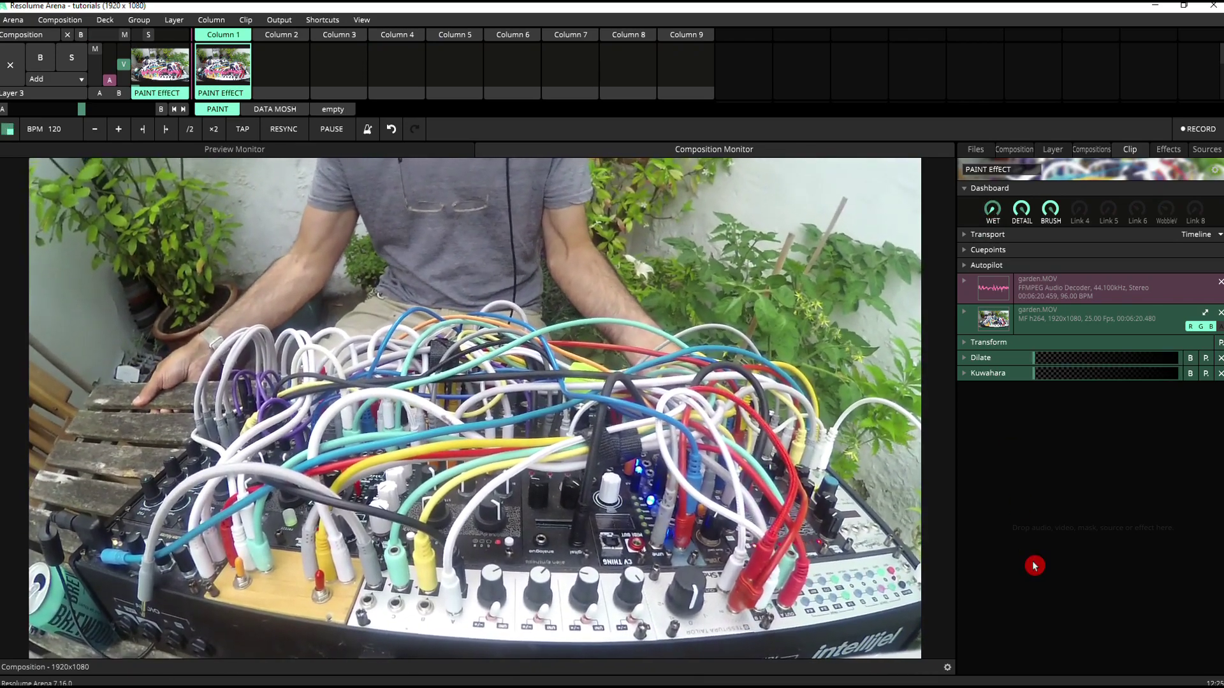
{"action": "mouse_move", "coordinate": [1035, 565]}
{"action": "left_mouse_down"}
{"action": "mouse_move", "coordinate": [1002, 320]}
{"action": "mouse_move", "coordinate": [998, 119]}
{"action": "mouse_move", "coordinate": [1062, 261]}
{"action": "left_mouse_up"}
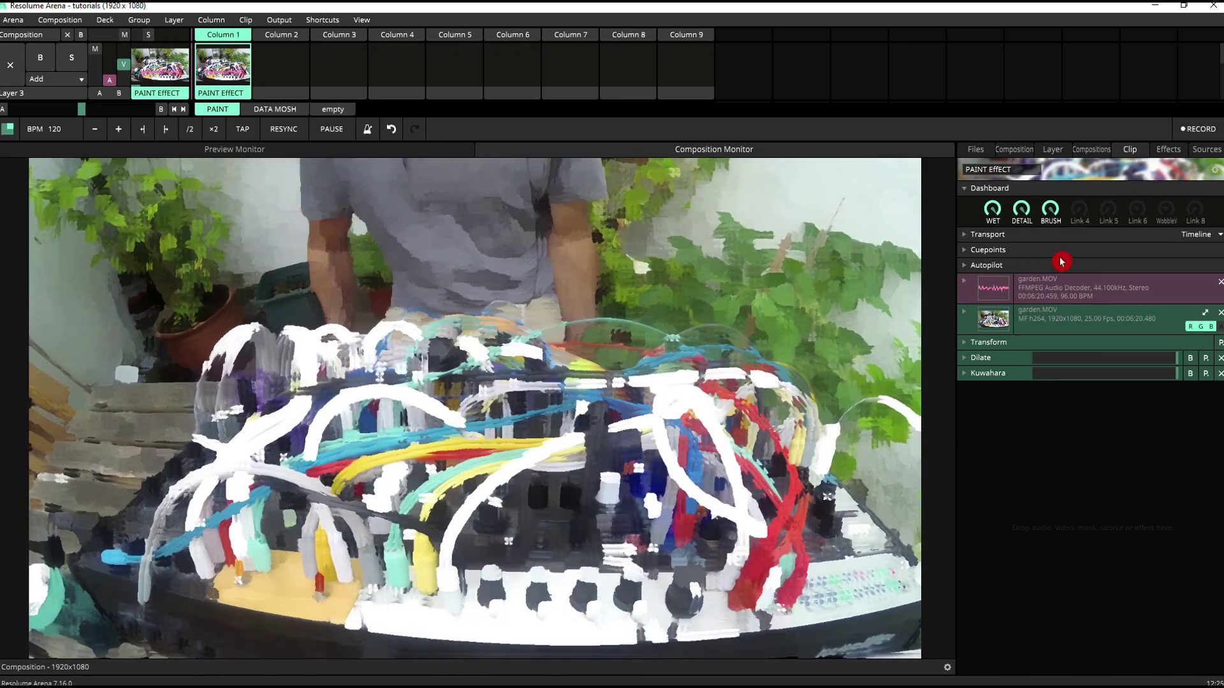
{"action": "mouse_move", "coordinate": [1017, 213]}
{"action": "left_mouse_down"}
{"action": "mouse_move", "coordinate": [1116, 219]}
{"action": "mouse_move", "coordinate": [1032, 226]}
{"action": "mouse_move", "coordinate": [1025, 237]}
{"action": "left_mouse_up"}
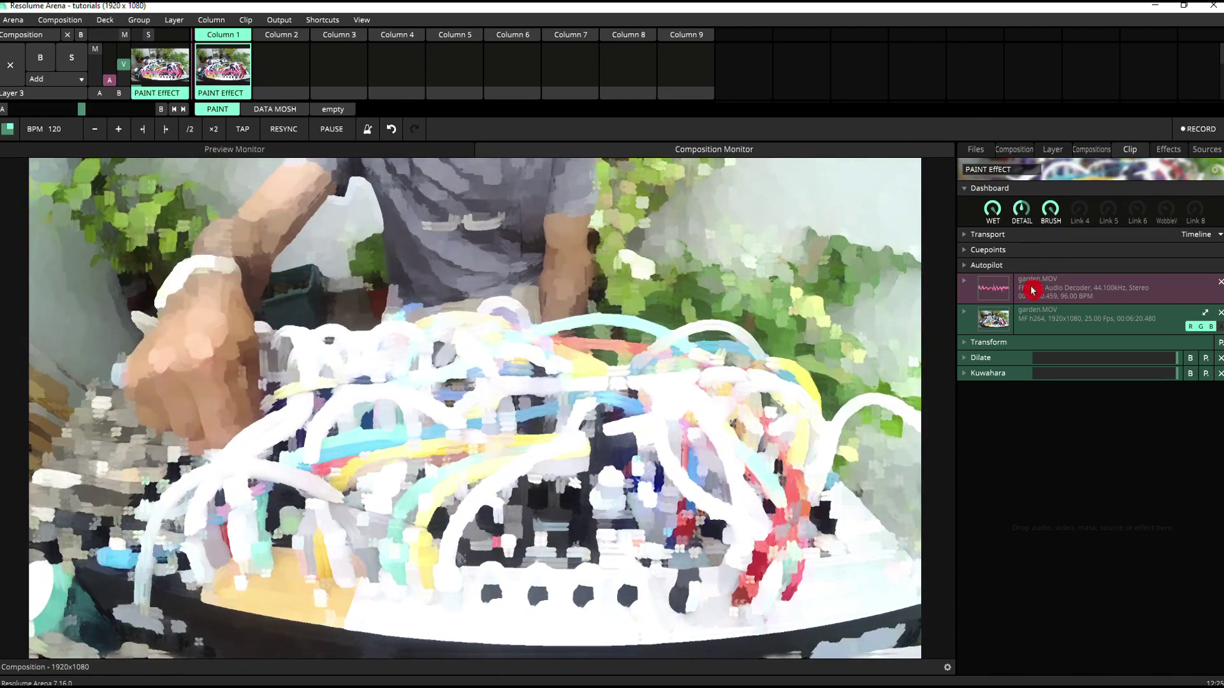
{"action": "mouse_move", "coordinate": [1038, 315]}
{"action": "left_mouse_down"}
{"action": "mouse_move", "coordinate": [1032, 249]}
{"action": "mouse_move", "coordinate": [1033, 281]}
{"action": "mouse_move", "coordinate": [1049, 254]}
{"action": "left_mouse_up"}
{"action": "left_click_drag", "start_coordinate": [1052, 210], "coordinate": [1062, 310]}
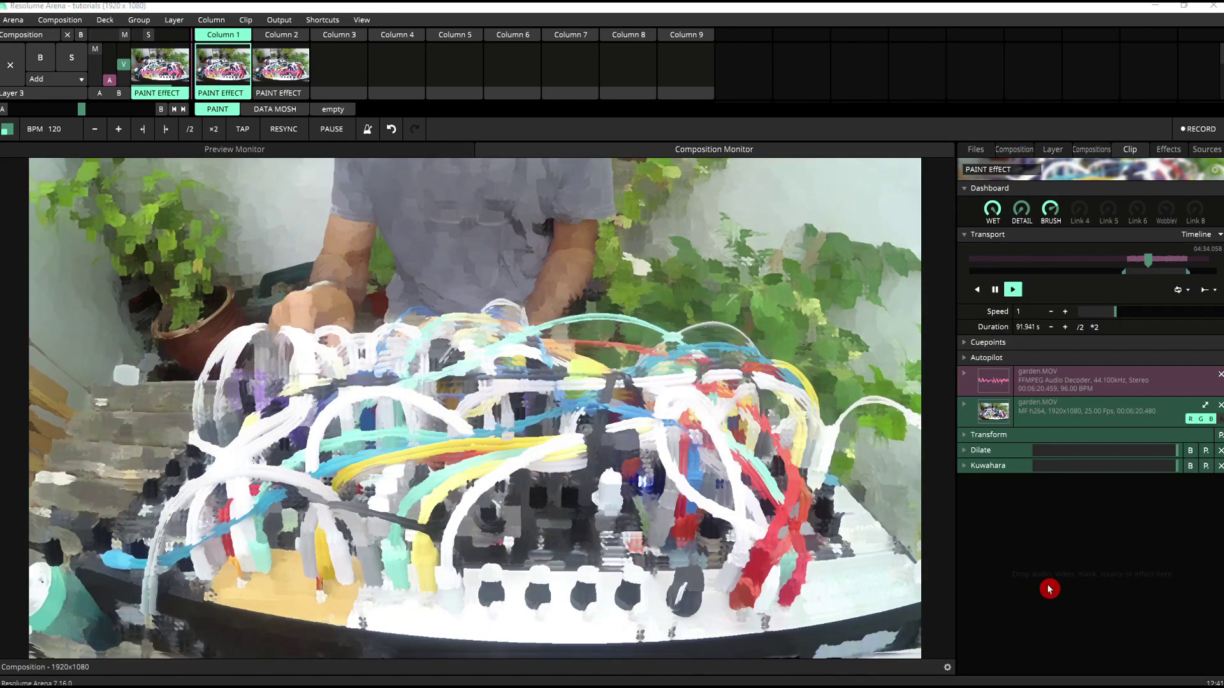
Step: Play the column 3 PAINT EFFECT clip and drop the Dilate effect onto it
{"action": "left_click", "coordinate": [288, 72]}
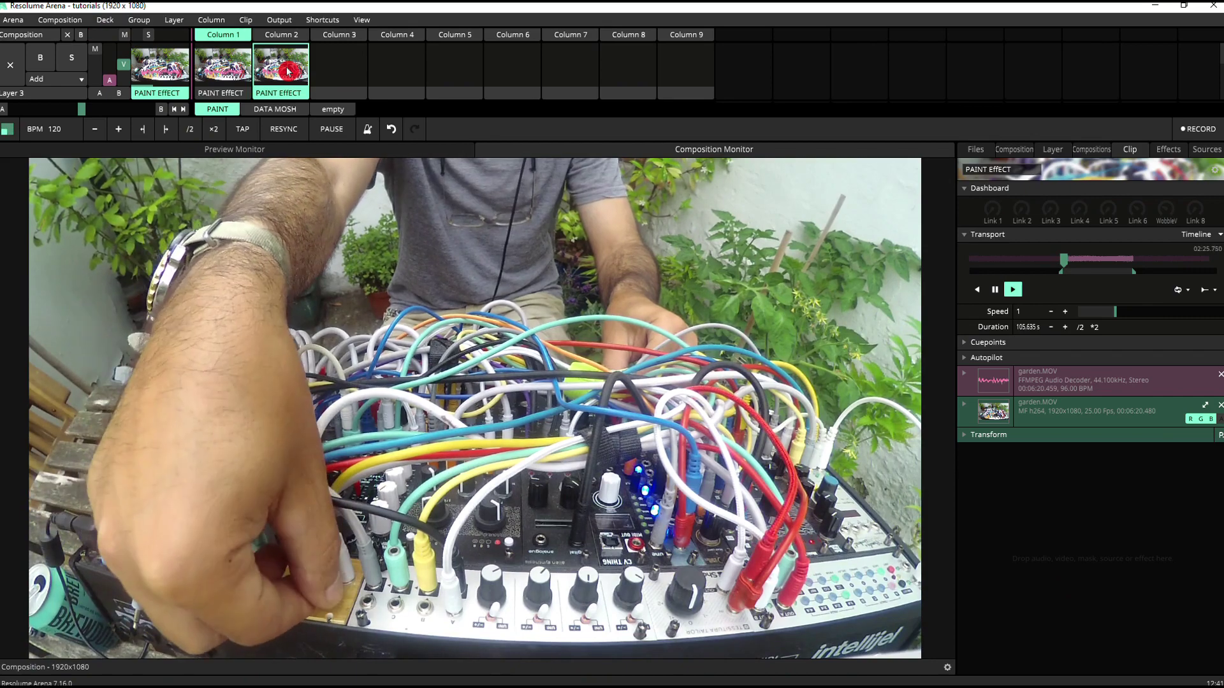
{"action": "left_click", "coordinate": [1171, 154]}
{"action": "left_click", "coordinate": [1196, 169]}
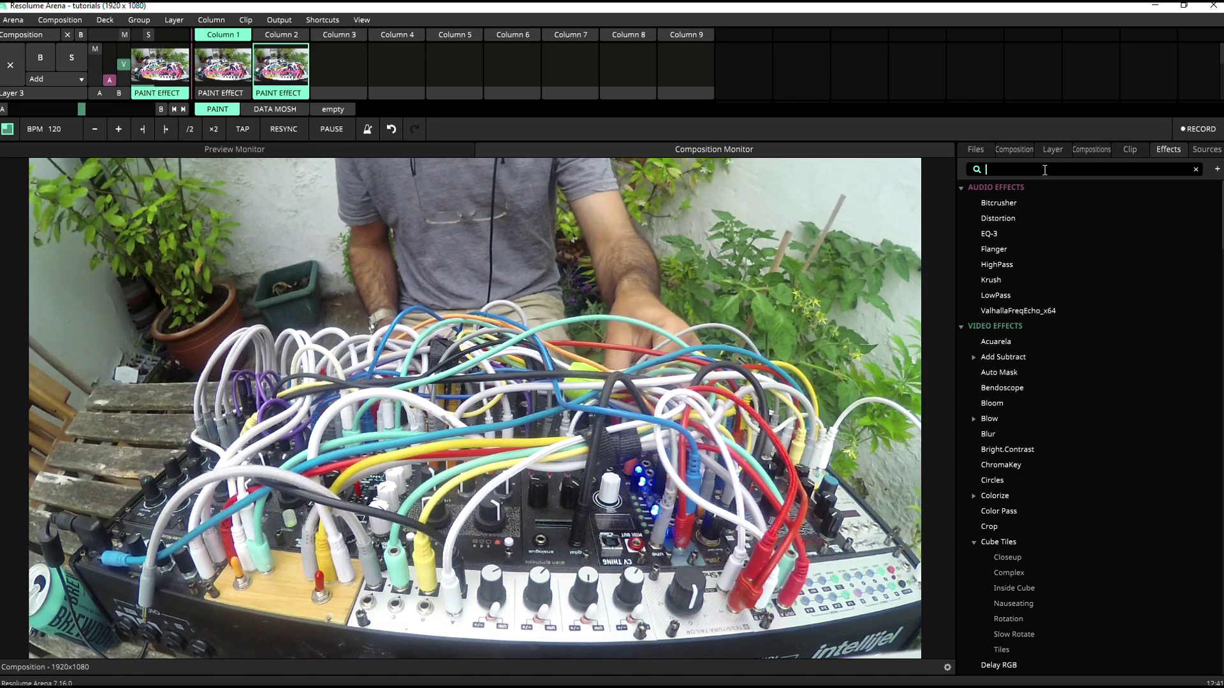
{"action": "type", "text": "dilate"}
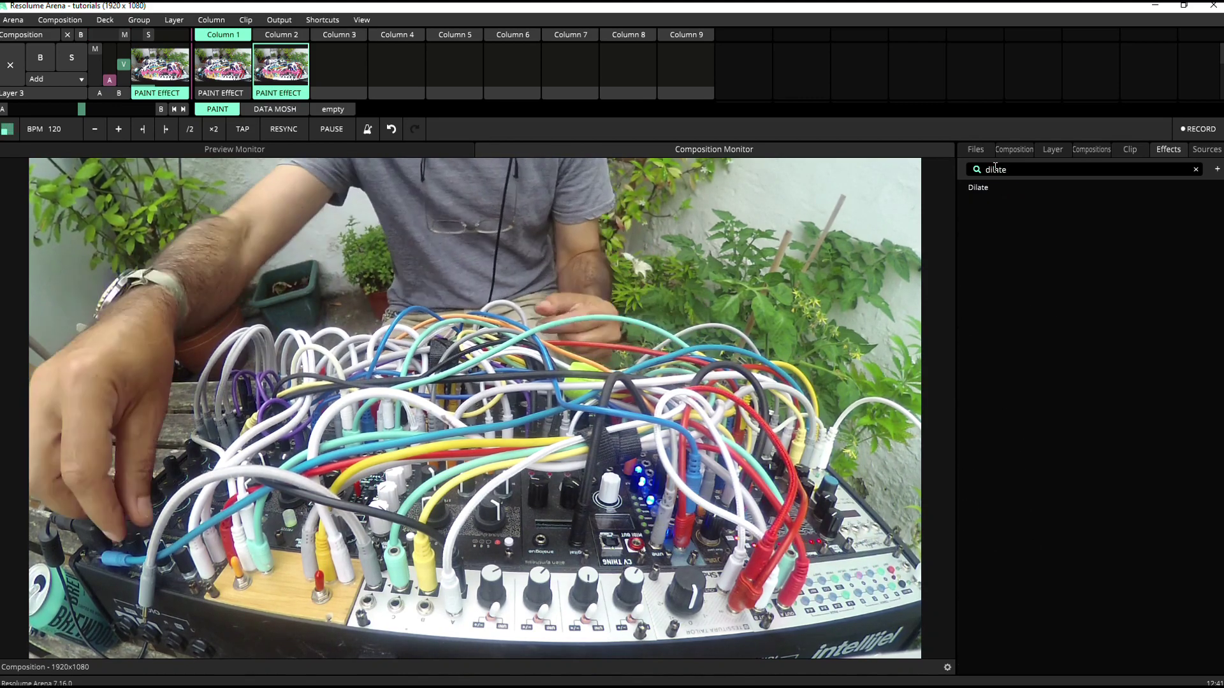
{"action": "left_click_drag", "start_coordinate": [978, 188], "coordinate": [292, 61]}
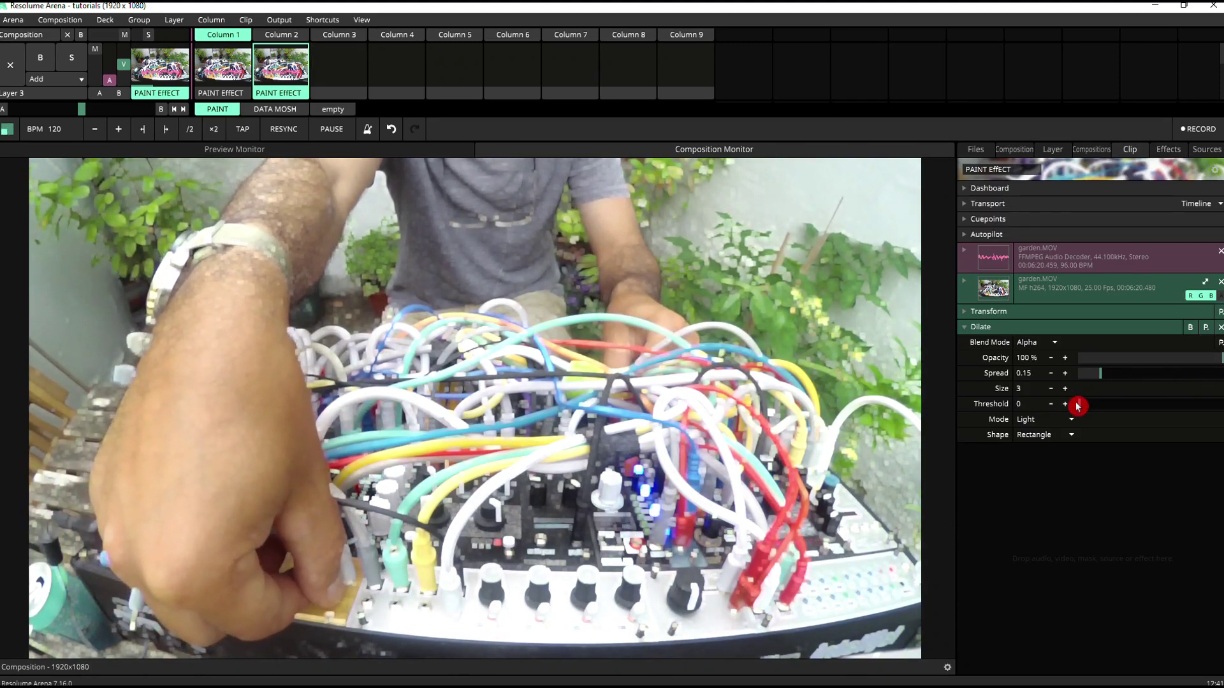
Step: Link Dilate's Opacity to the first dashboard knob, named WET
{"action": "left_click", "coordinate": [967, 191]}
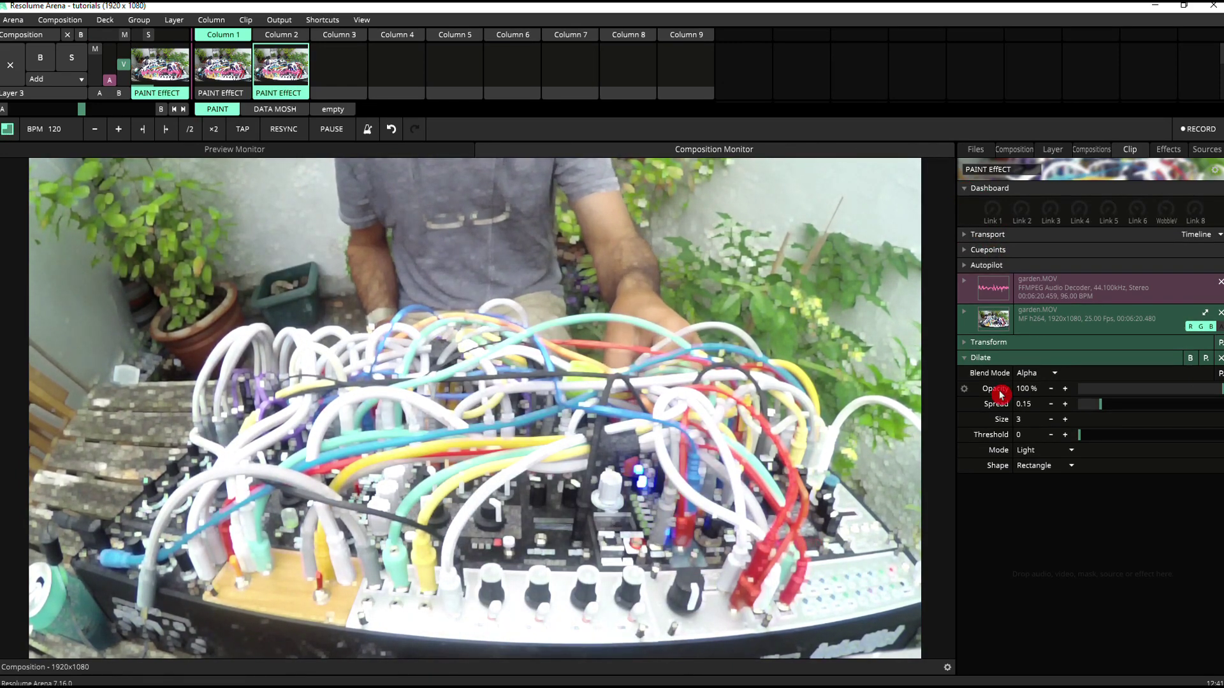
{"action": "left_click_drag", "start_coordinate": [999, 393], "coordinate": [993, 208]}
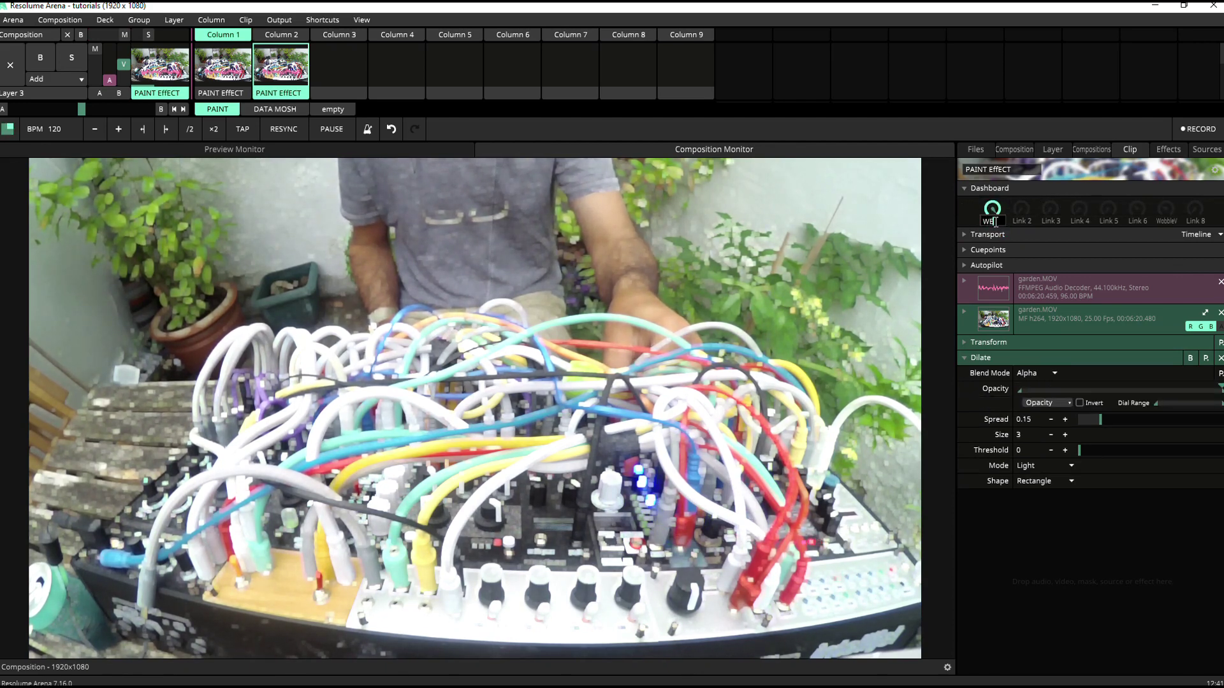
{"action": "left_click", "coordinate": [996, 224]}
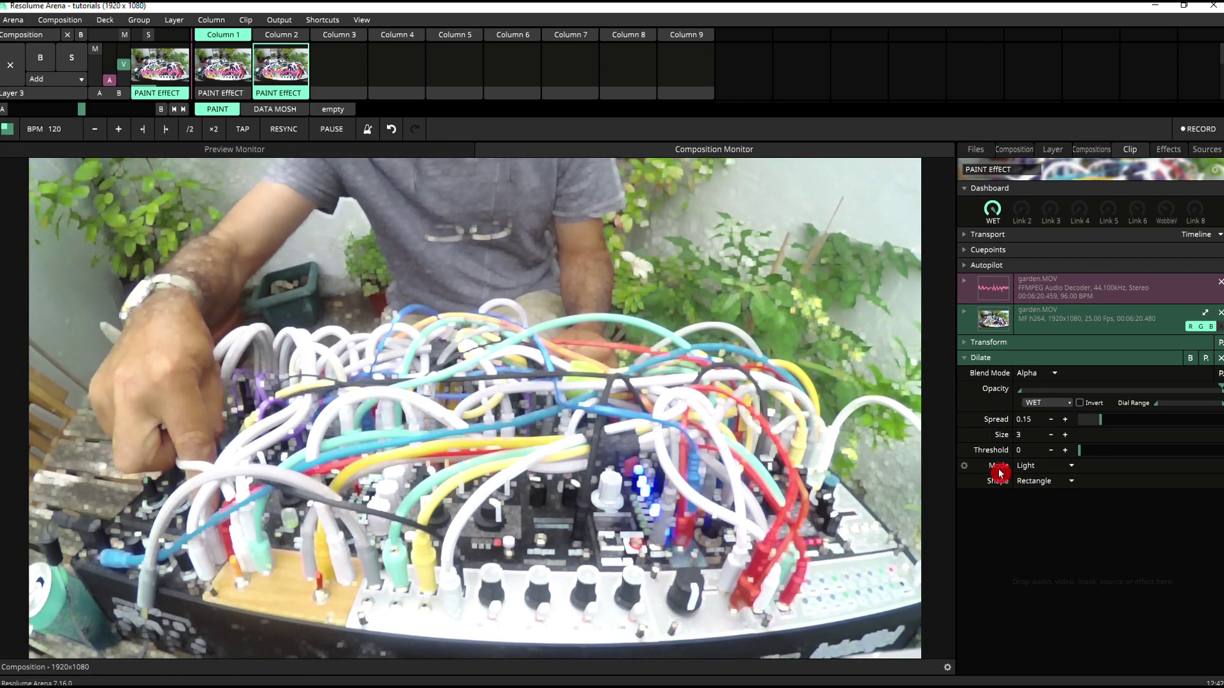
Step: Set Dilate's shape to Circle and link its Size to the second dashboard knob
{"action": "left_click", "coordinate": [1044, 483]}
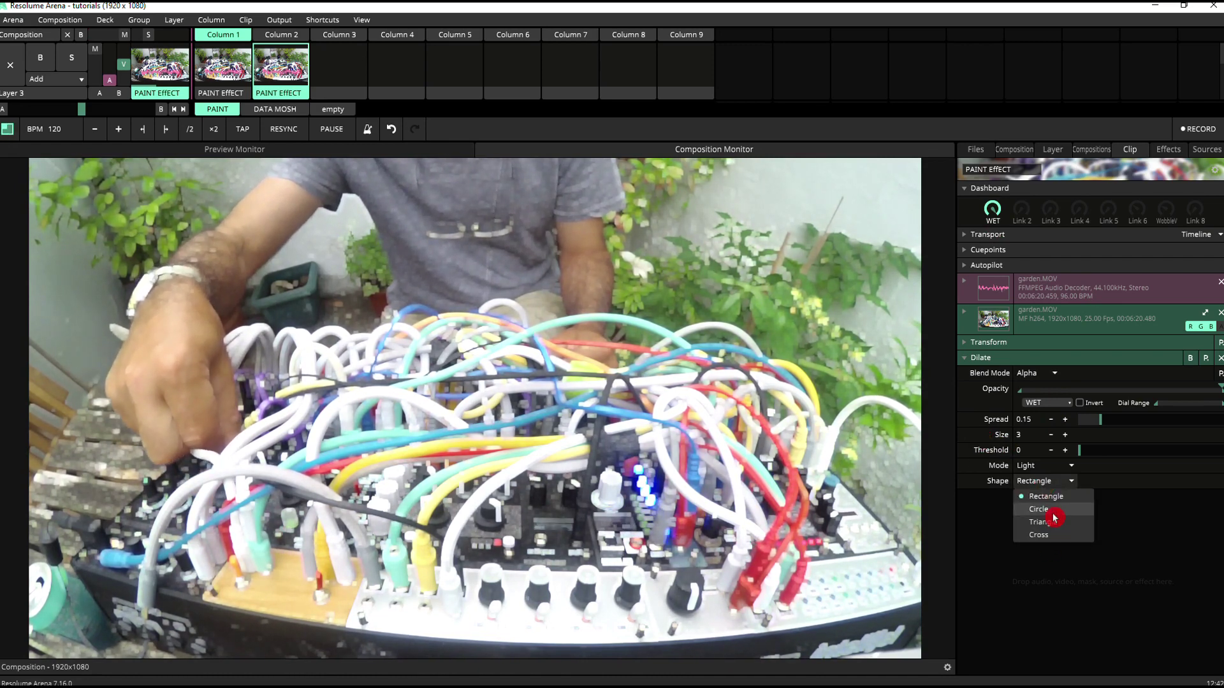
{"action": "left_click", "coordinate": [1052, 512]}
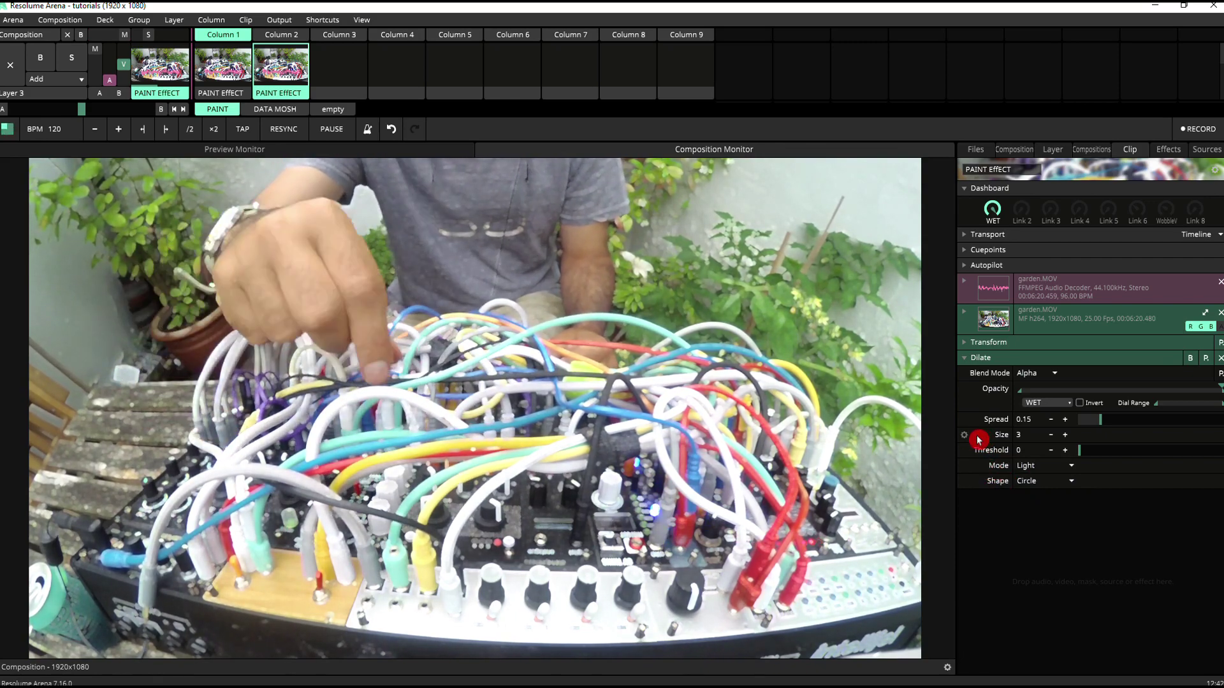
{"action": "mouse_move", "coordinate": [978, 440]}
{"action": "left_mouse_down"}
{"action": "mouse_move", "coordinate": [1027, 342]}
{"action": "mouse_move", "coordinate": [1024, 204]}
{"action": "mouse_move", "coordinate": [1021, 236]}
{"action": "left_mouse_up"}
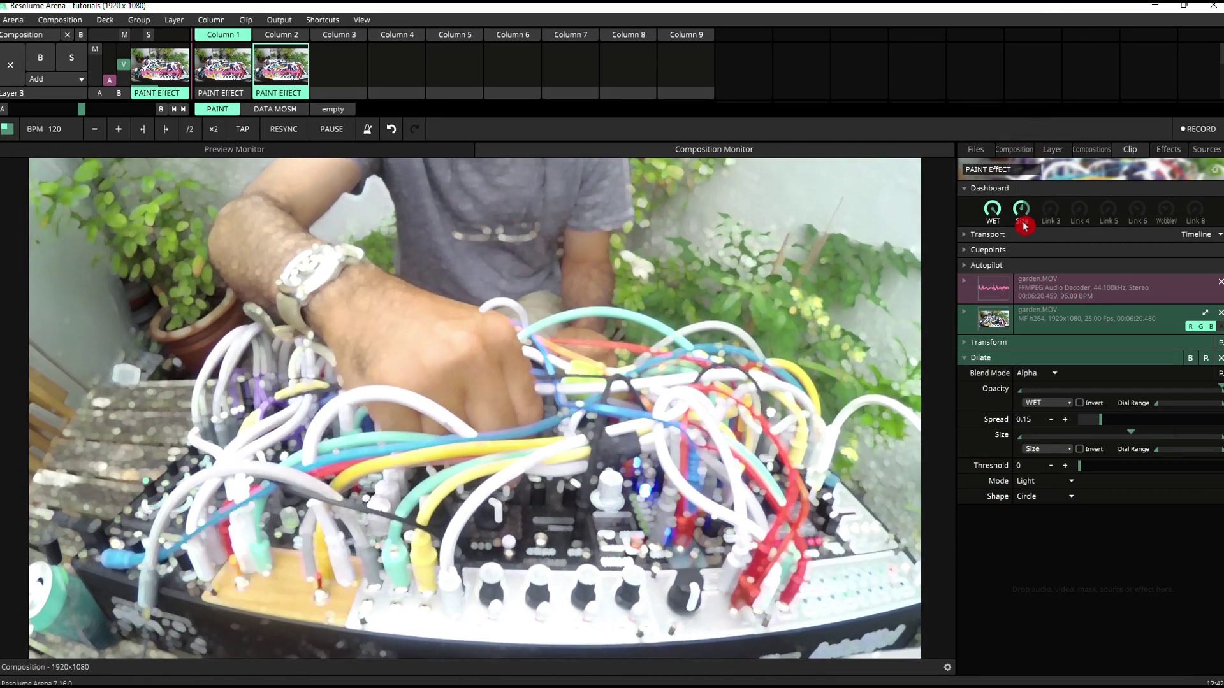
Step: Rename the Size knob to BRUSH
{"action": "double_click", "coordinate": [1022, 222]}
{"action": "type", "text": "BRUSH"}
{"action": "key", "text": "Return"}
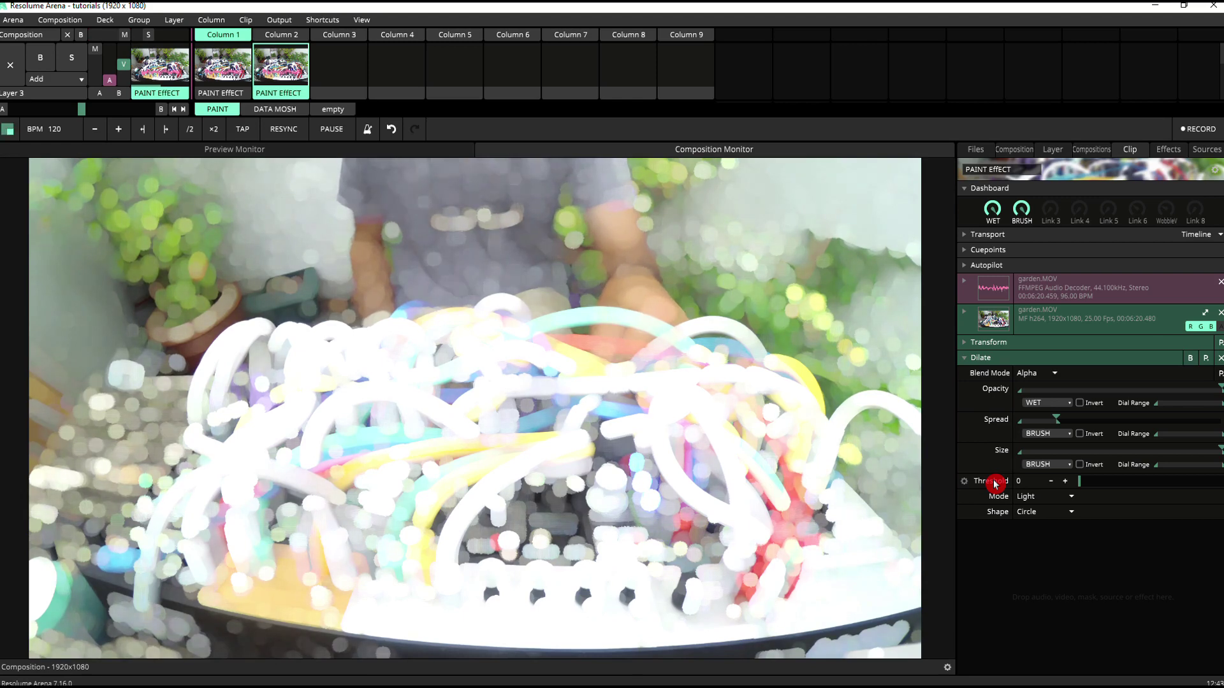
Step: Link Dilate's Threshold to a third knob named DETAIL and turn it up
{"action": "left_click_drag", "start_coordinate": [995, 483], "coordinate": [1051, 223]}
{"action": "type", "text": "DETAIL"}
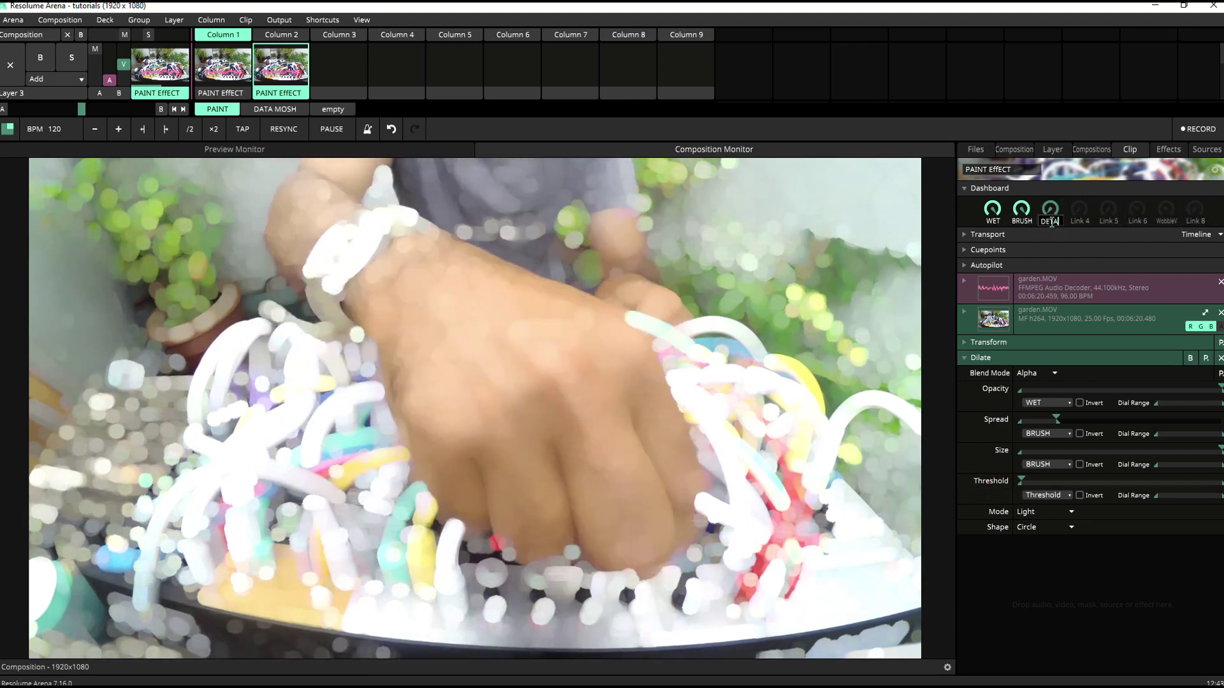
{"action": "left_click", "coordinate": [1052, 225]}
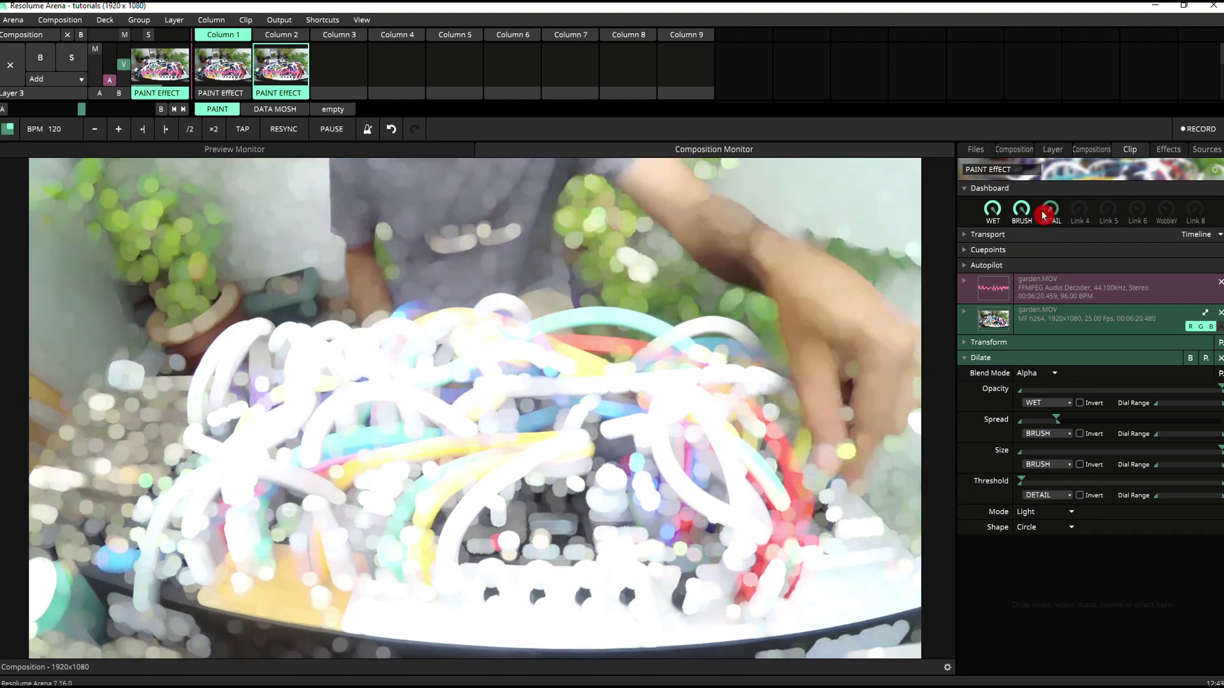
{"action": "left_click_drag", "start_coordinate": [1042, 215], "coordinate": [1176, 157]}
Step: Add the Kuwahara effect to the clip below Dilate
{"action": "left_click", "coordinate": [1169, 155]}
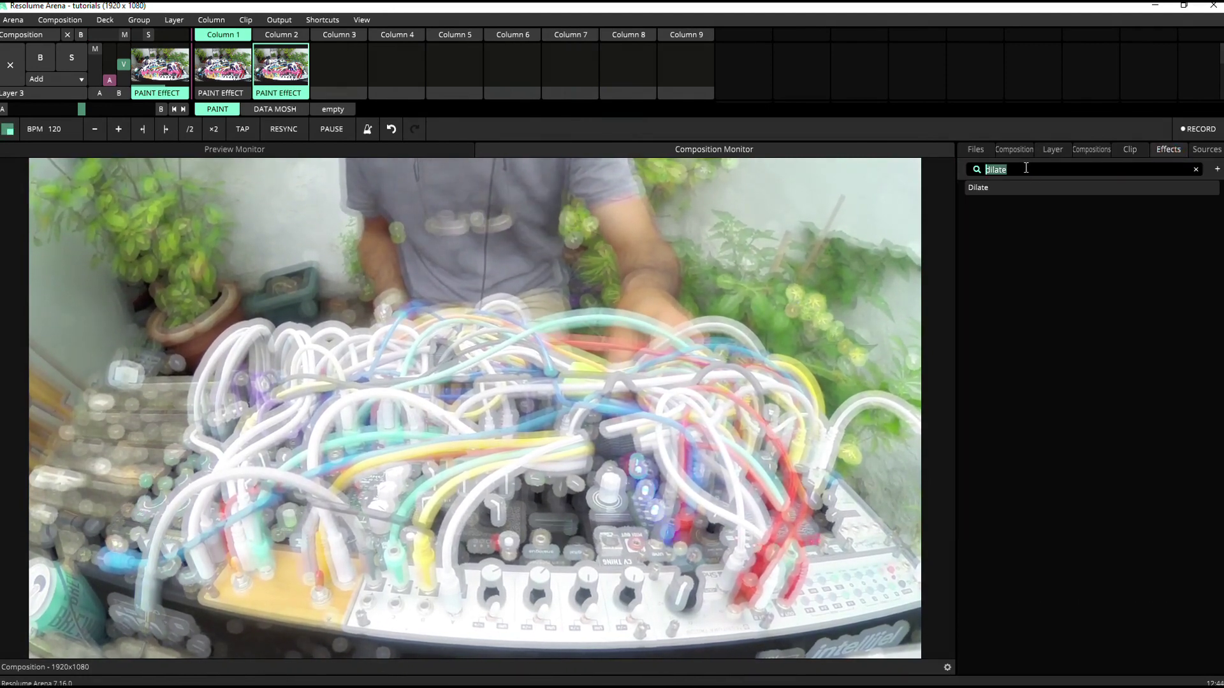
{"action": "type", "text": "kuwahara"}
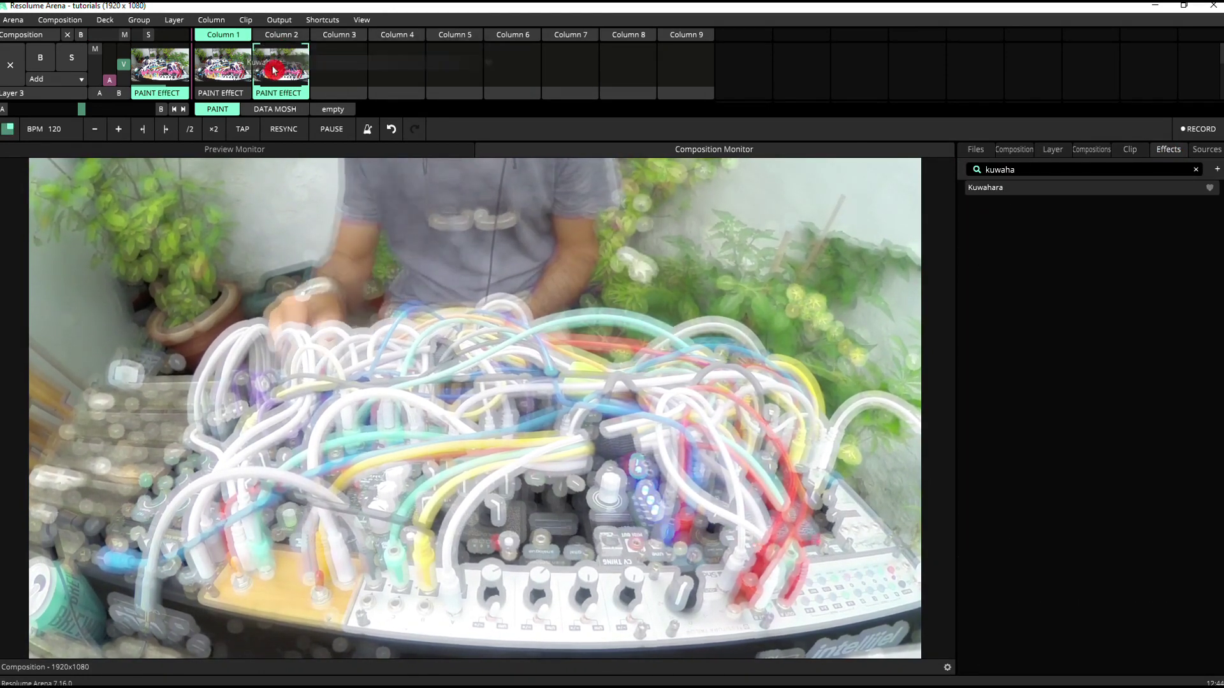
{"action": "left_click_drag", "start_coordinate": [978, 187], "coordinate": [1006, 408]}
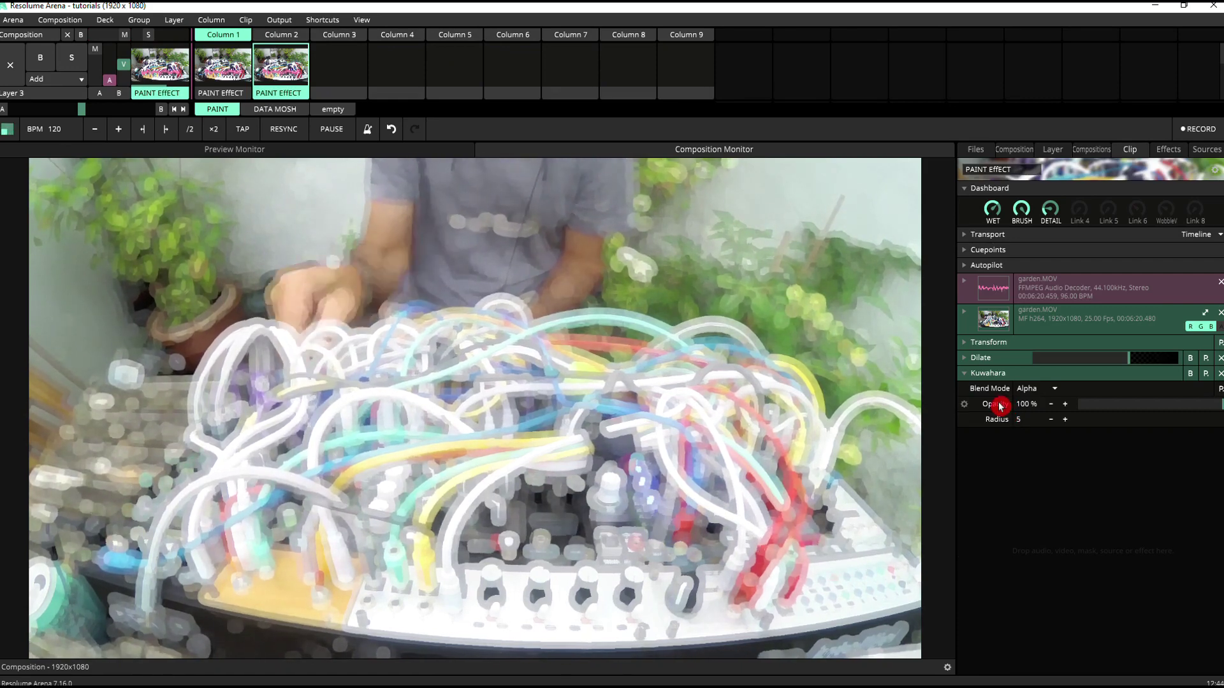
Step: Tie Kuwahara's Opacity to WET, raise its Radius to 12, and turn WET to full
{"action": "left_click", "coordinate": [997, 216]}
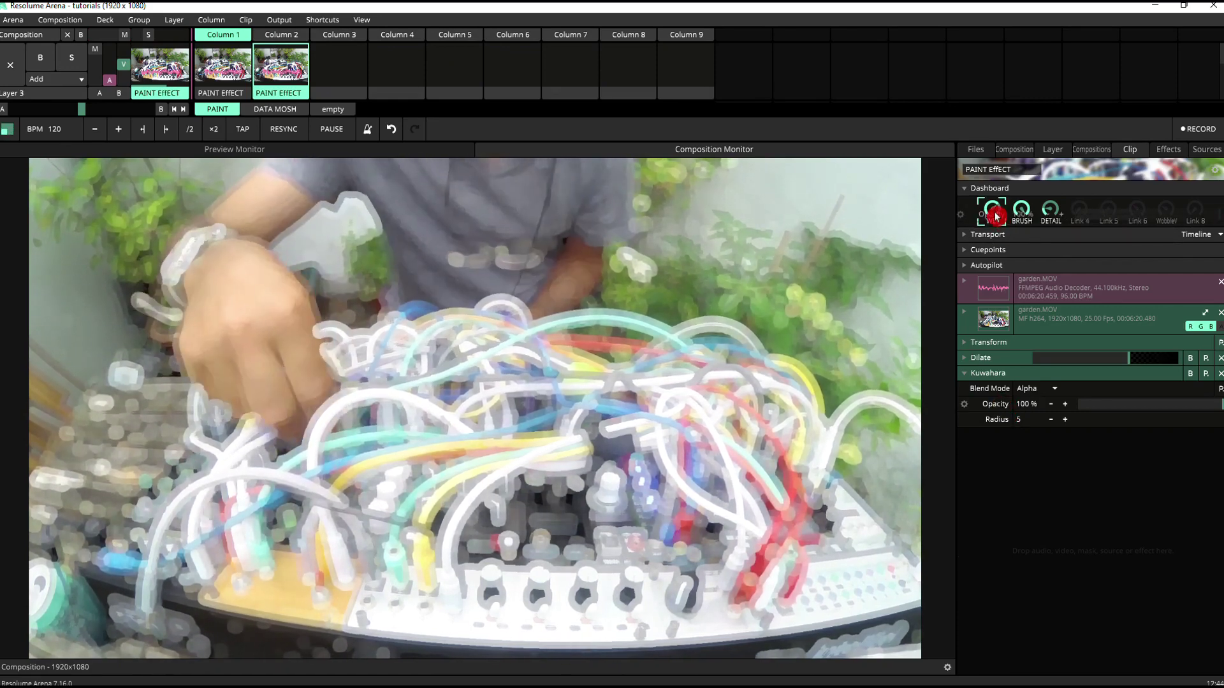
{"action": "left_click_drag", "start_coordinate": [997, 215], "coordinate": [1032, 404]}
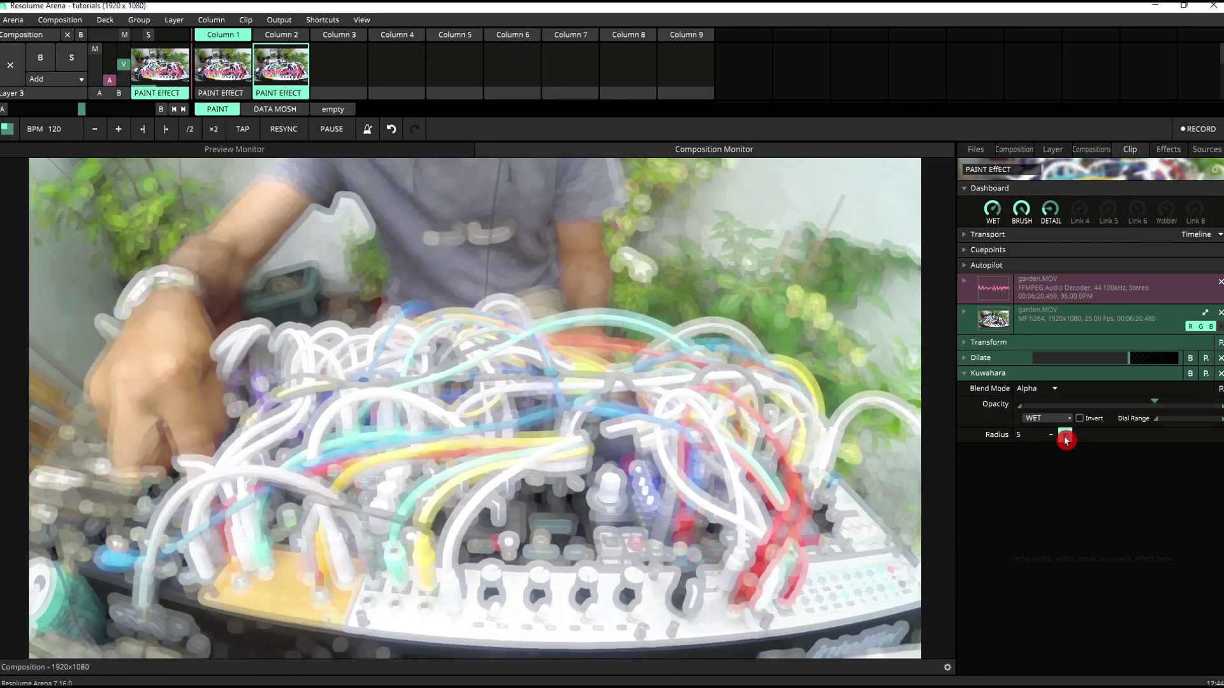
{"action": "left_click", "coordinate": [1065, 437]}
{"action": "left_click", "coordinate": [1065, 437]}
{"action": "left_click", "coordinate": [1065, 437]}
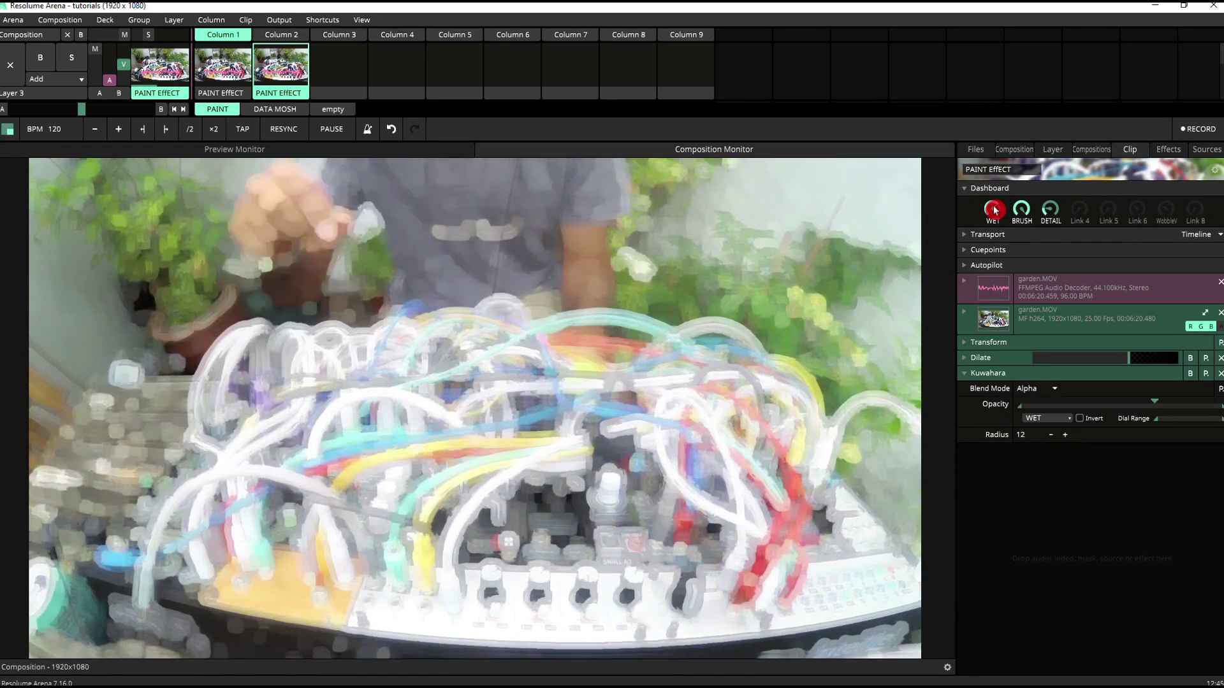
{"action": "left_click_drag", "start_coordinate": [991, 215], "coordinate": [983, 51]}
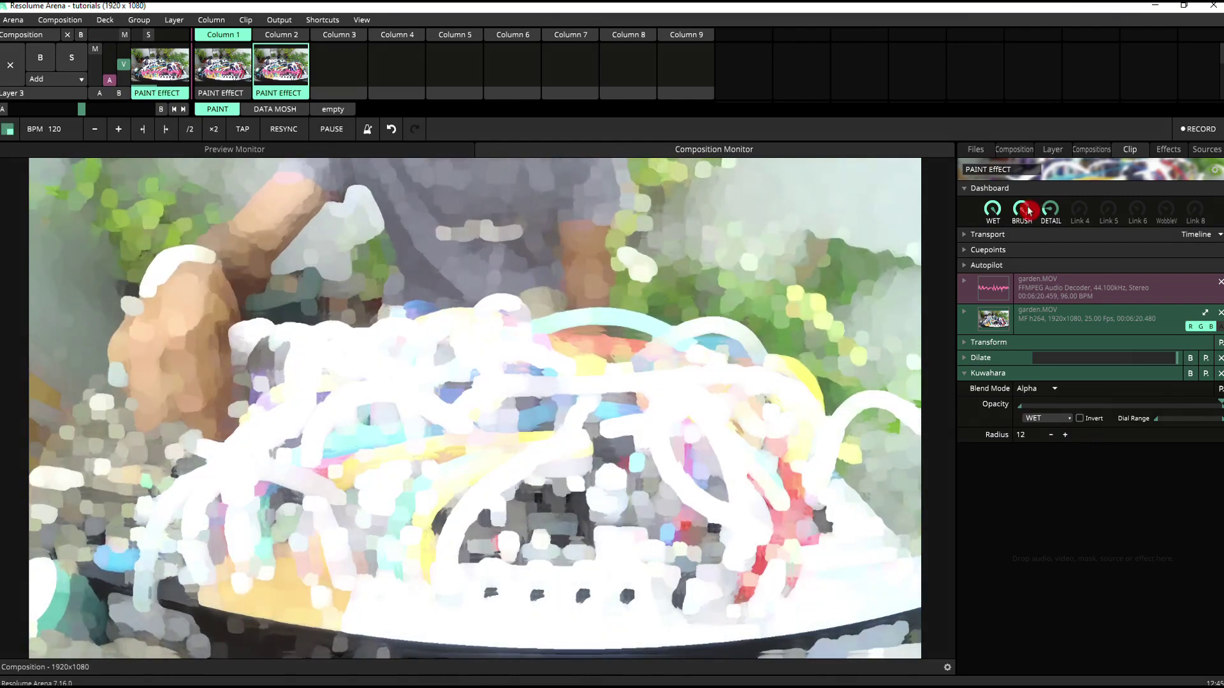
Step: Sweep the DETAIL and WET knobs up and down until the garden's painterly look is balanced
{"action": "mouse_move", "coordinate": [1053, 214]}
{"action": "left_mouse_down"}
{"action": "mouse_move", "coordinate": [1060, 100]}
{"action": "mouse_move", "coordinate": [1082, 56]}
{"action": "mouse_move", "coordinate": [1041, 199]}
{"action": "mouse_move", "coordinate": [1039, 259]}
{"action": "mouse_move", "coordinate": [1051, 130]}
{"action": "mouse_move", "coordinate": [1073, 74]}
{"action": "mouse_move", "coordinate": [1043, 109]}
{"action": "mouse_move", "coordinate": [1016, 230]}
{"action": "mouse_move", "coordinate": [1012, 331]}
{"action": "mouse_move", "coordinate": [999, 233]}
{"action": "mouse_move", "coordinate": [1004, 333]}
{"action": "left_mouse_up"}
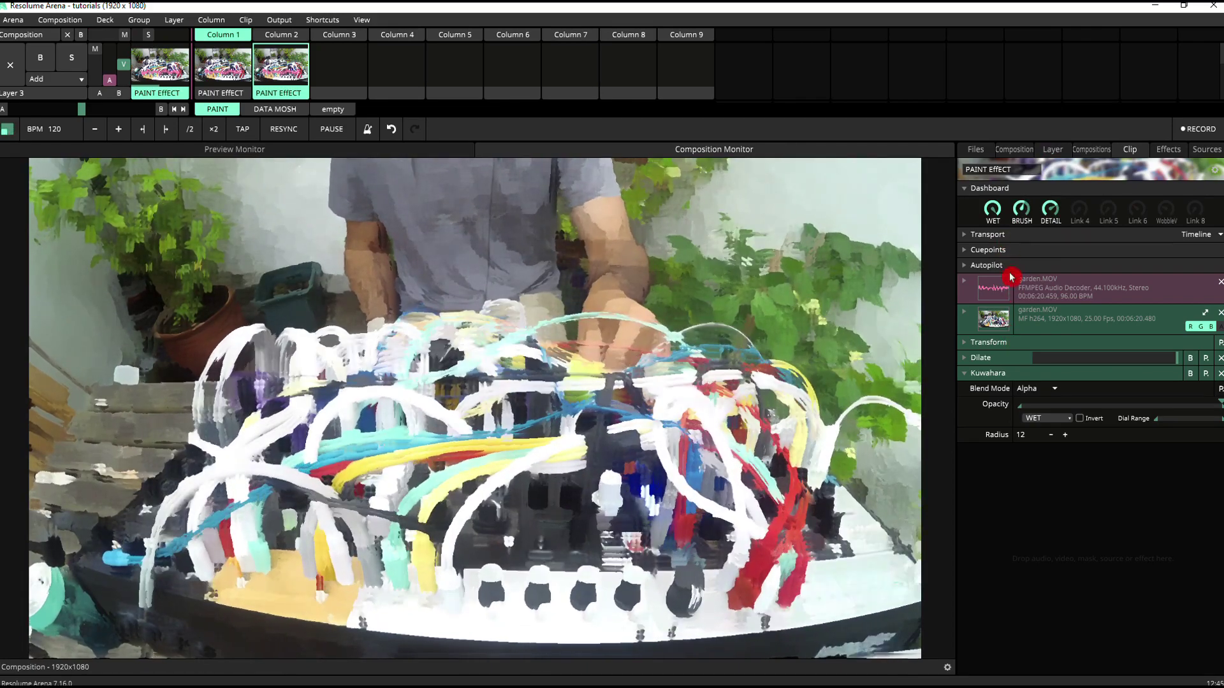
{"action": "left_click_drag", "start_coordinate": [1051, 212], "coordinate": [1039, 178]}
{"action": "left_click", "coordinate": [993, 211]}
{"action": "mouse_move", "coordinate": [993, 211]}
{"action": "left_mouse_down"}
{"action": "mouse_move", "coordinate": [991, 290]}
{"action": "mouse_move", "coordinate": [1020, 216]}
{"action": "mouse_move", "coordinate": [1049, 186]}
{"action": "mouse_move", "coordinate": [1073, 361]}
{"action": "left_mouse_up"}
{"action": "left_click", "coordinate": [1047, 217]}
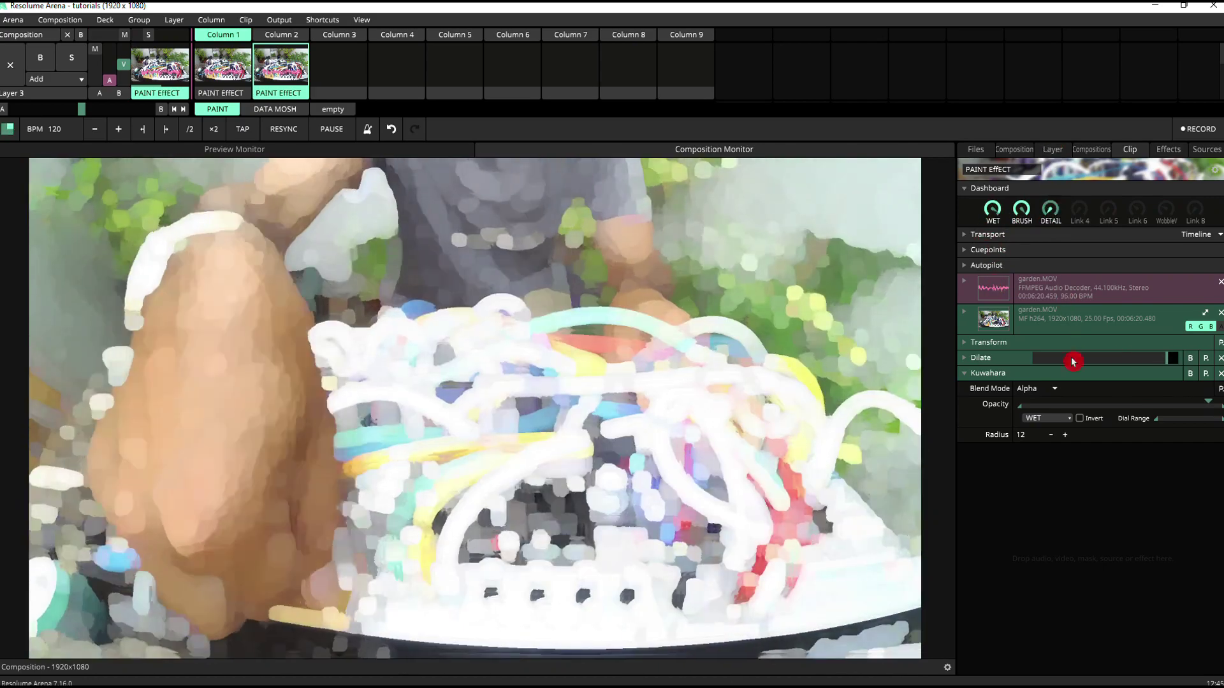
{"action": "mouse_move", "coordinate": [992, 211]}
{"action": "left_mouse_down"}
{"action": "mouse_move", "coordinate": [994, 271]}
{"action": "mouse_move", "coordinate": [997, 167]}
{"action": "left_mouse_up"}
{"action": "left_click_drag", "start_coordinate": [1029, 215], "coordinate": [1027, 255]}
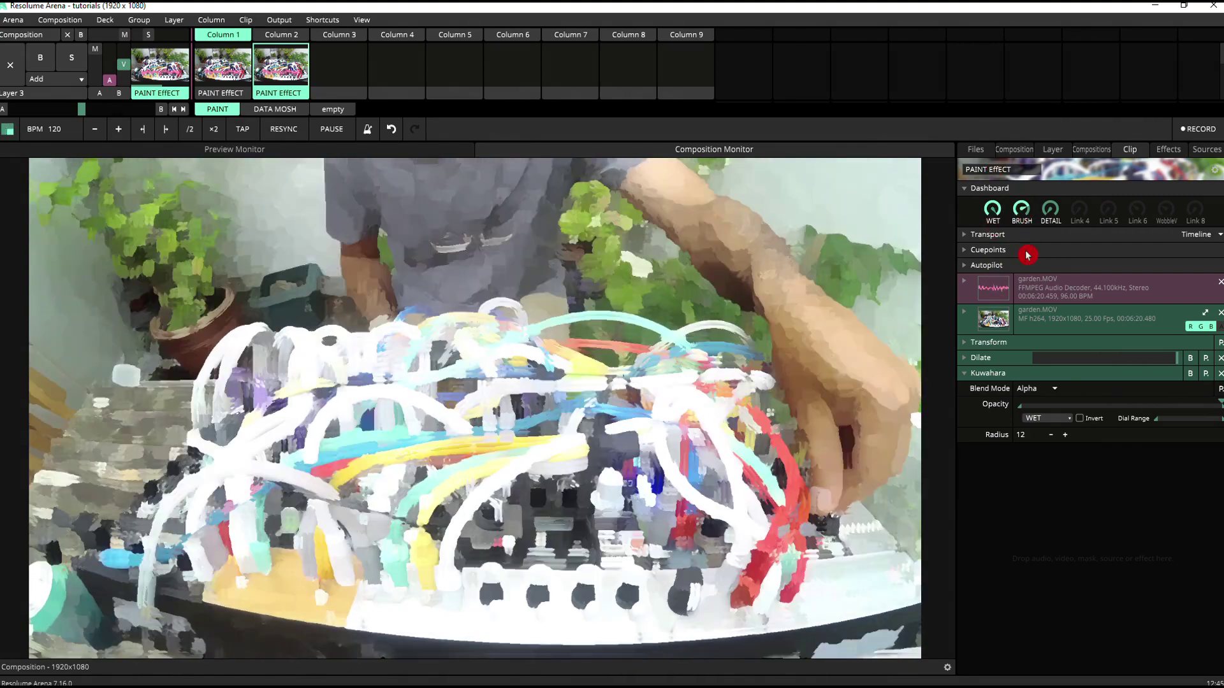